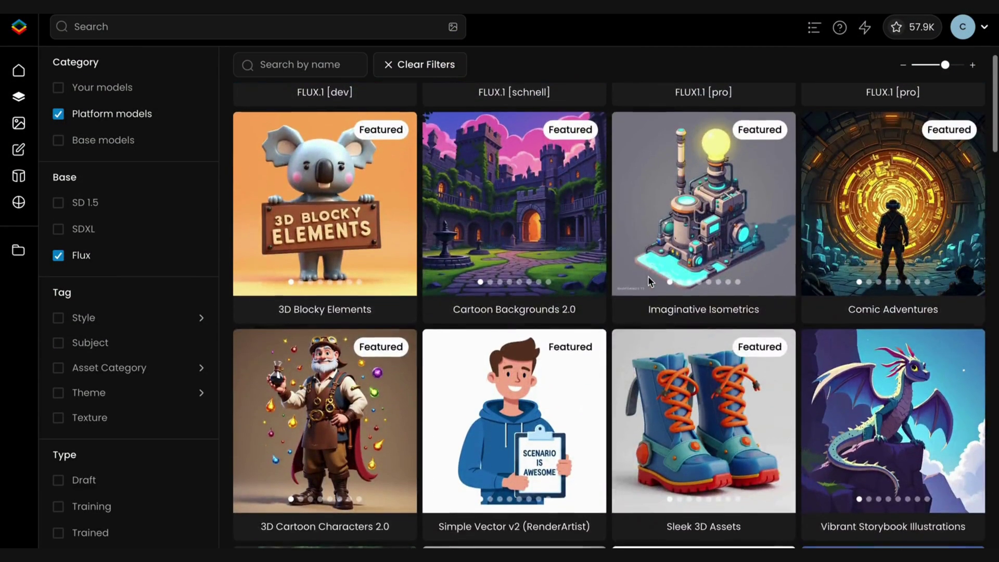
{"action": "scroll", "coordinate": [648, 281], "scroll_direction": "down", "scroll_amount": 2}
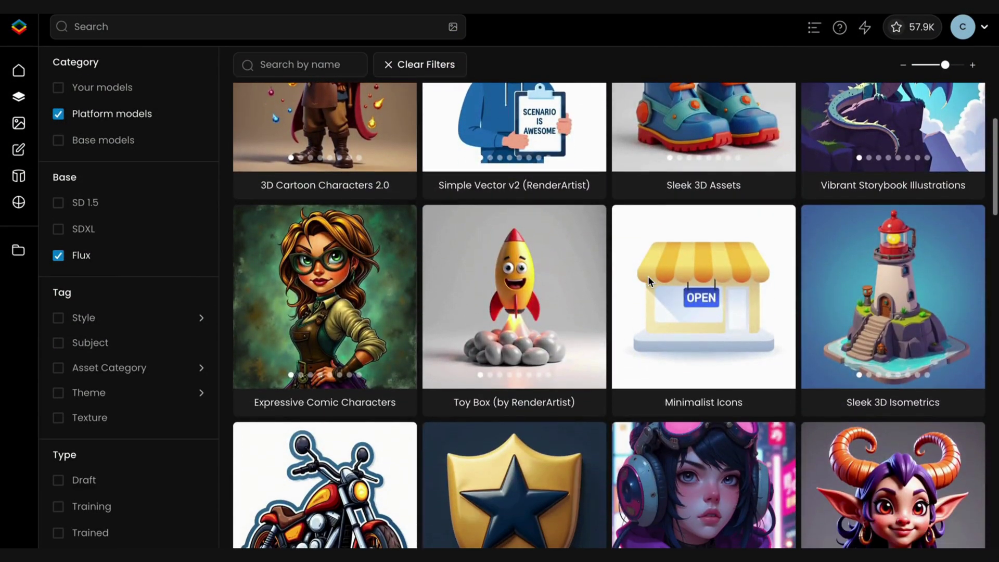
Open the Sleek 3D Isometrics model and browse its generated images
{"action": "left_click", "coordinate": [878, 296]}
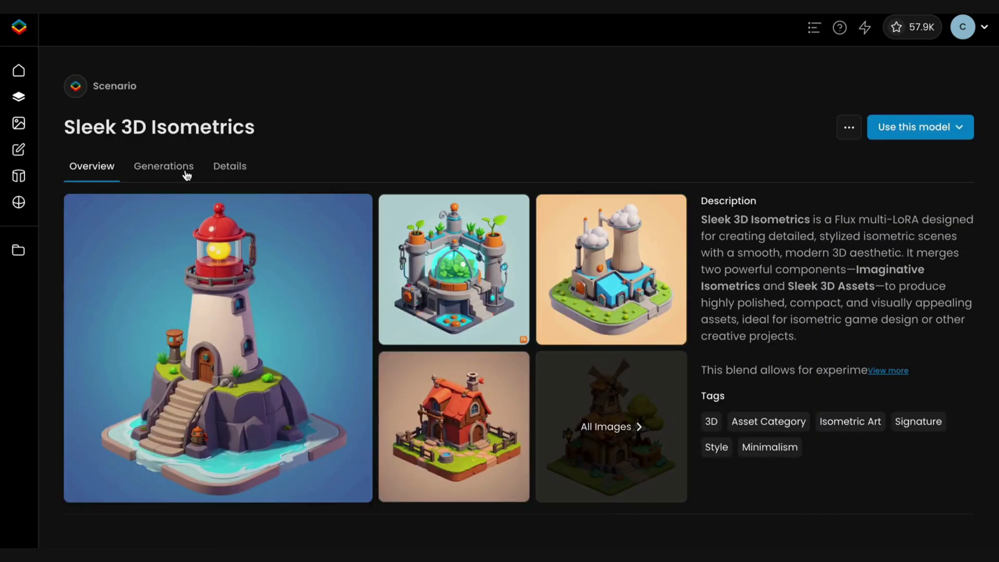
{"action": "left_click", "coordinate": [186, 174]}
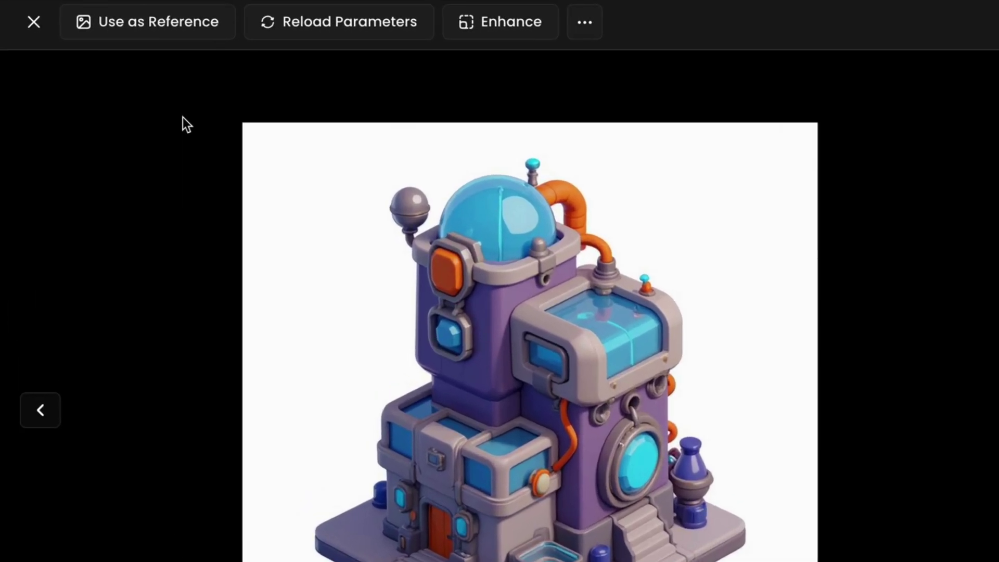
Use the purple building as reference, preview it, and review the sci-fi building prompt
{"action": "left_click", "coordinate": [183, 32]}
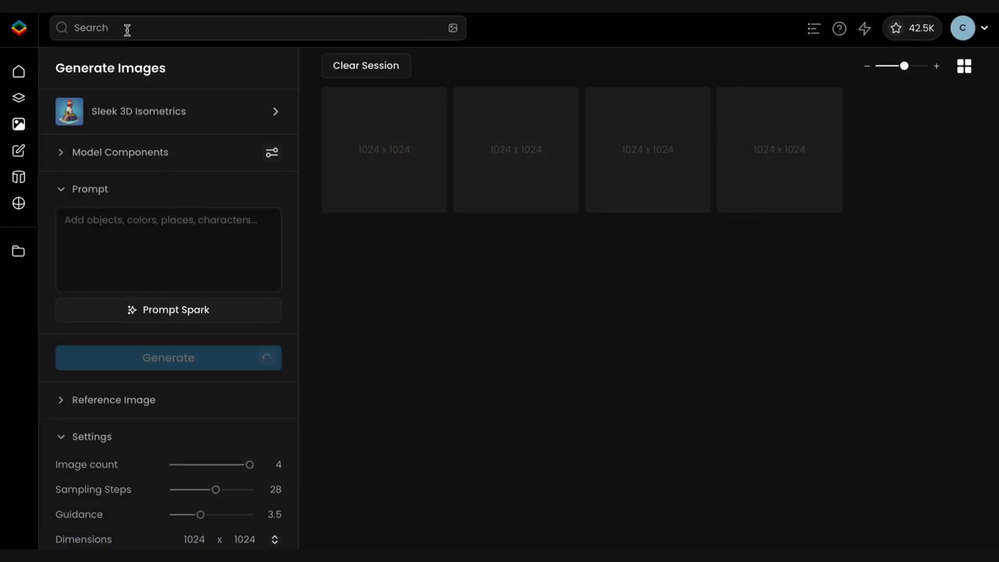
{"action": "left_click", "coordinate": [194, 512]}
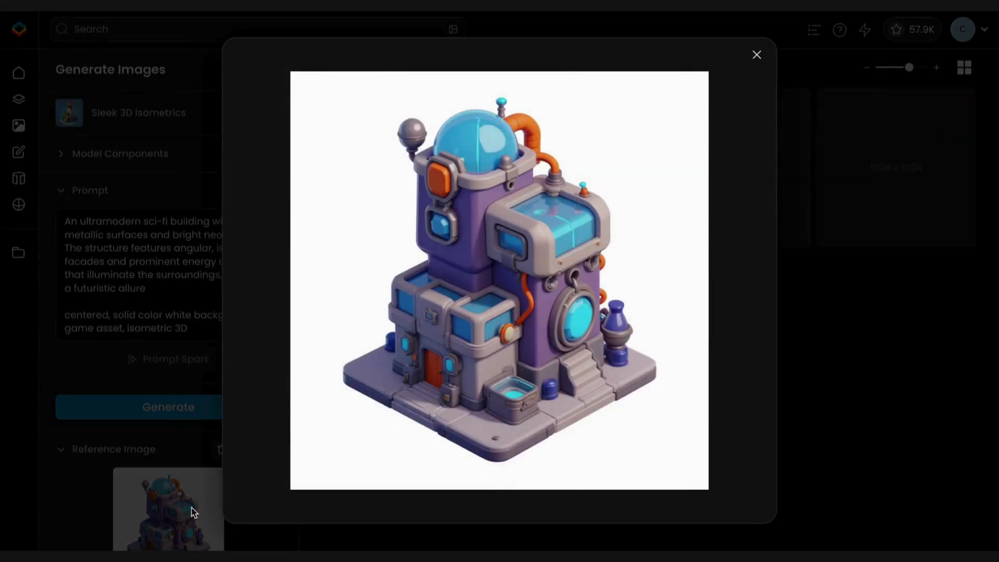
{"action": "left_click", "coordinate": [192, 507]}
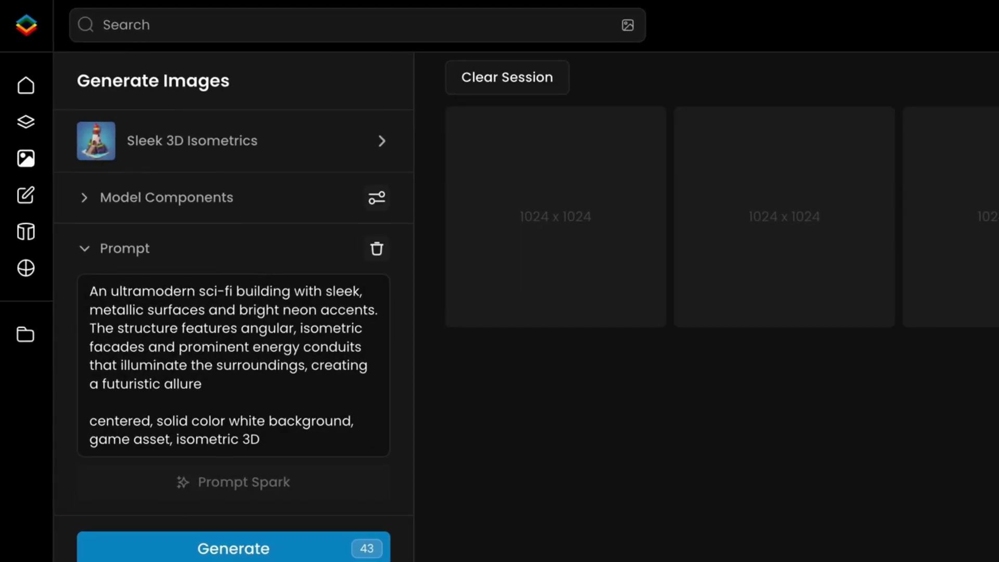
{"action": "left_click", "coordinate": [323, 449]}
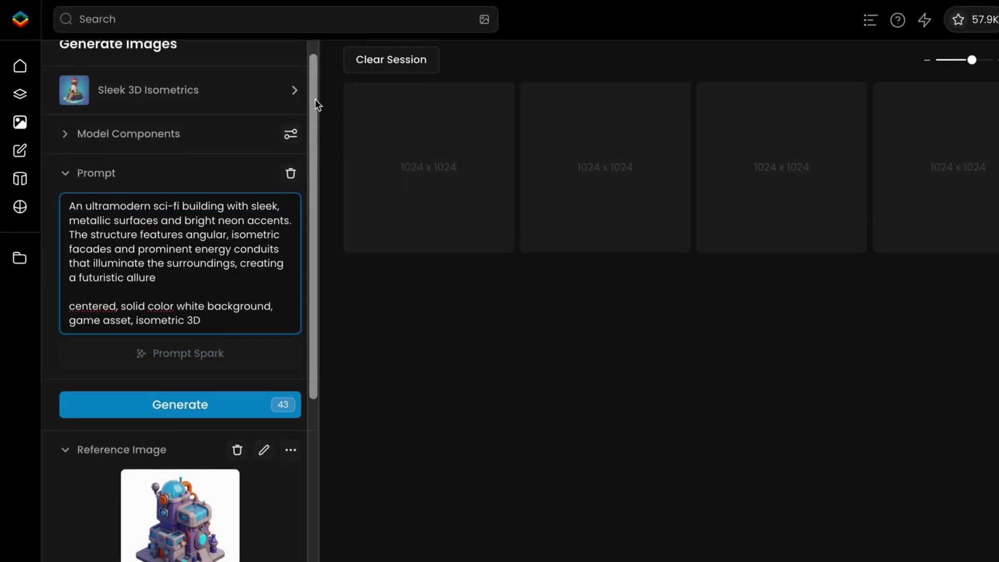
Switch the reference mode to Image to Image + ControlNet
{"action": "left_click_drag", "start_coordinate": [315, 103], "coordinate": [326, 276]}
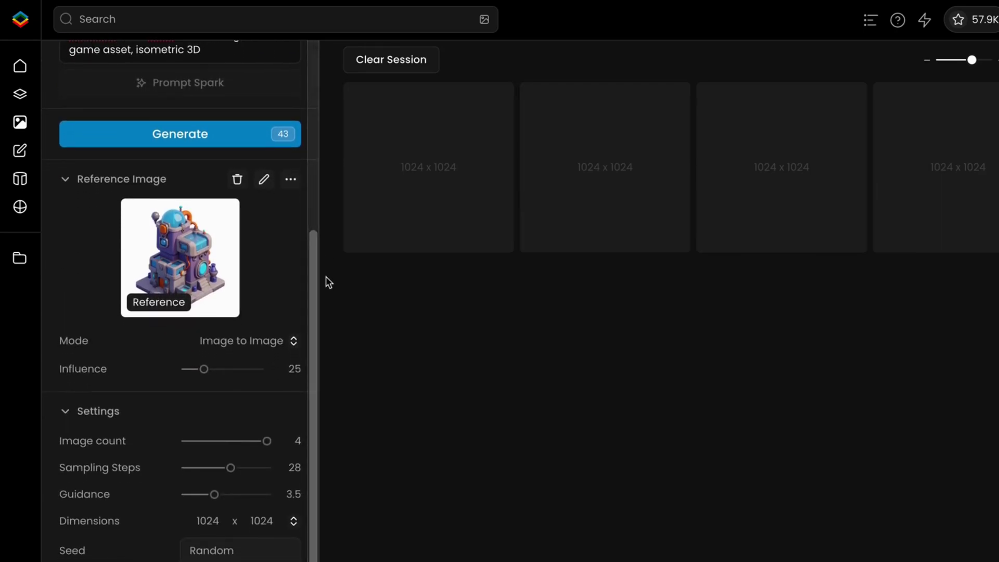
{"action": "left_click", "coordinate": [279, 348]}
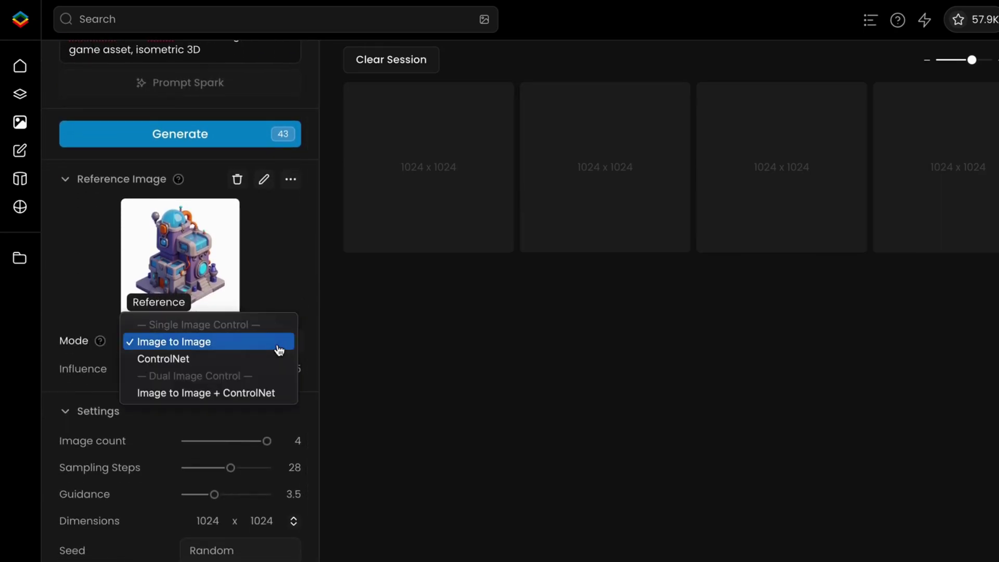
{"action": "left_click", "coordinate": [275, 393]}
Use the building as Control Image with Structure ControlNet and enlarge its line-art map
{"action": "scroll", "coordinate": [276, 398], "scroll_direction": "down", "scroll_amount": 2}
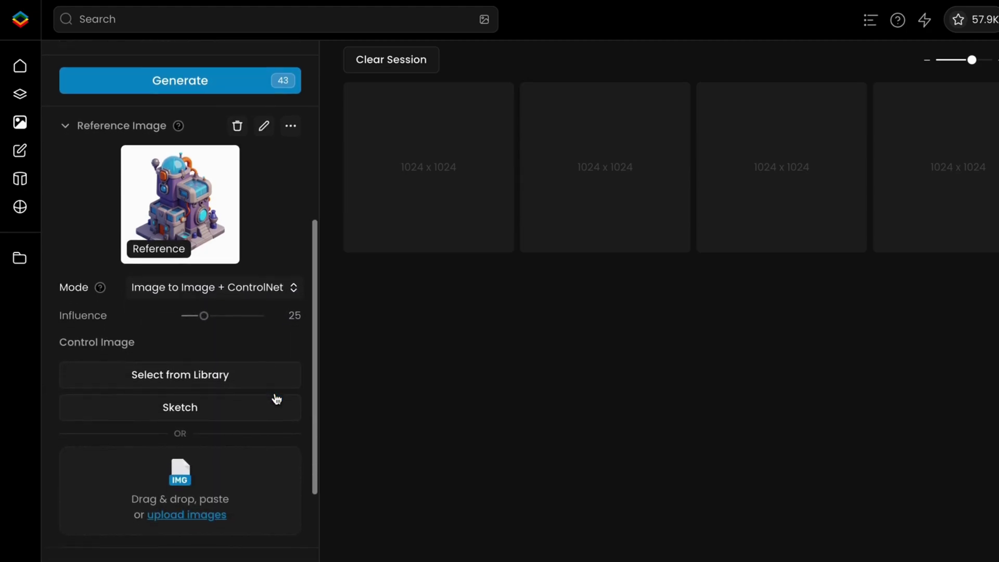
{"action": "left_click_drag", "start_coordinate": [217, 182], "coordinate": [209, 479]}
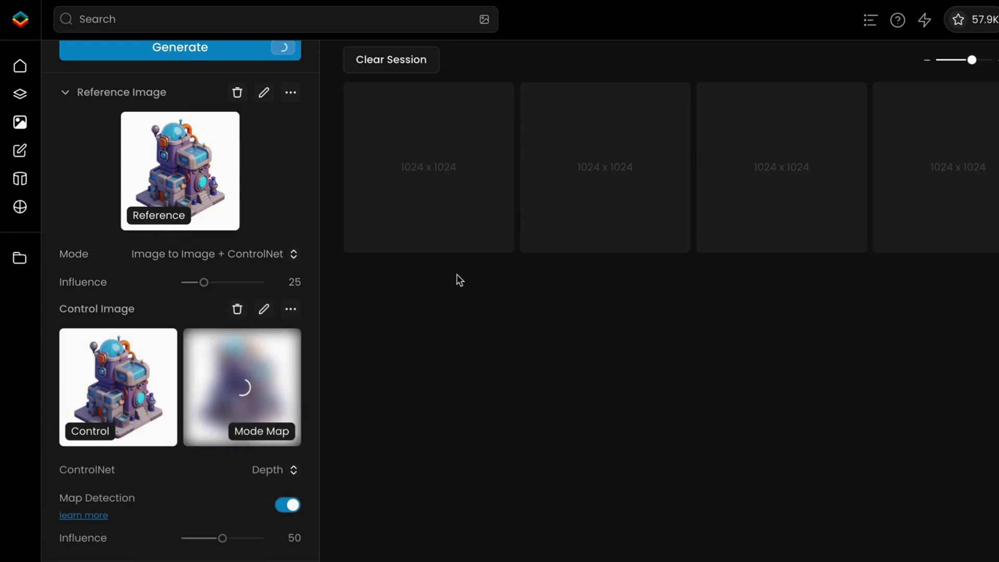
{"action": "left_click", "coordinate": [288, 471]}
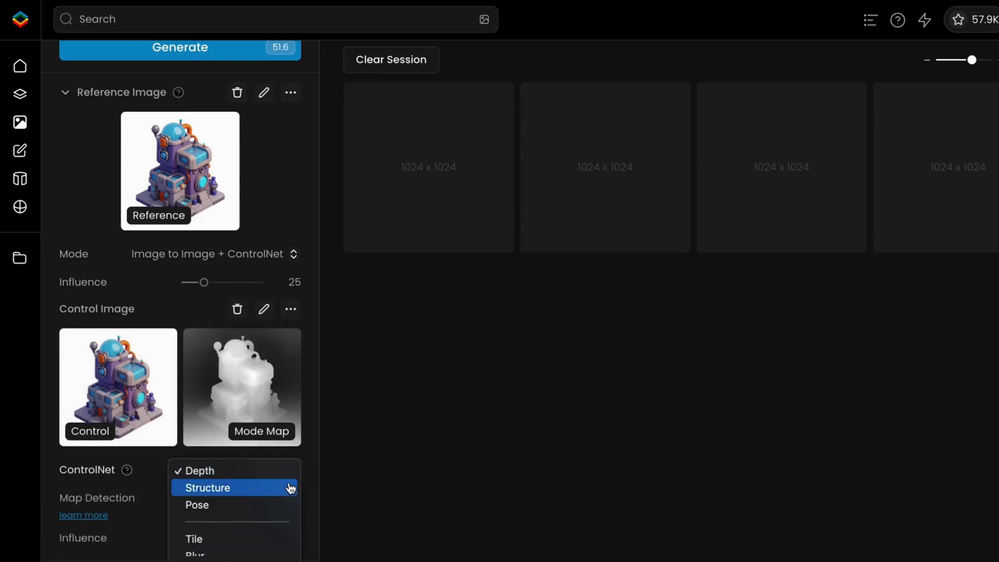
{"action": "left_click", "coordinate": [289, 486]}
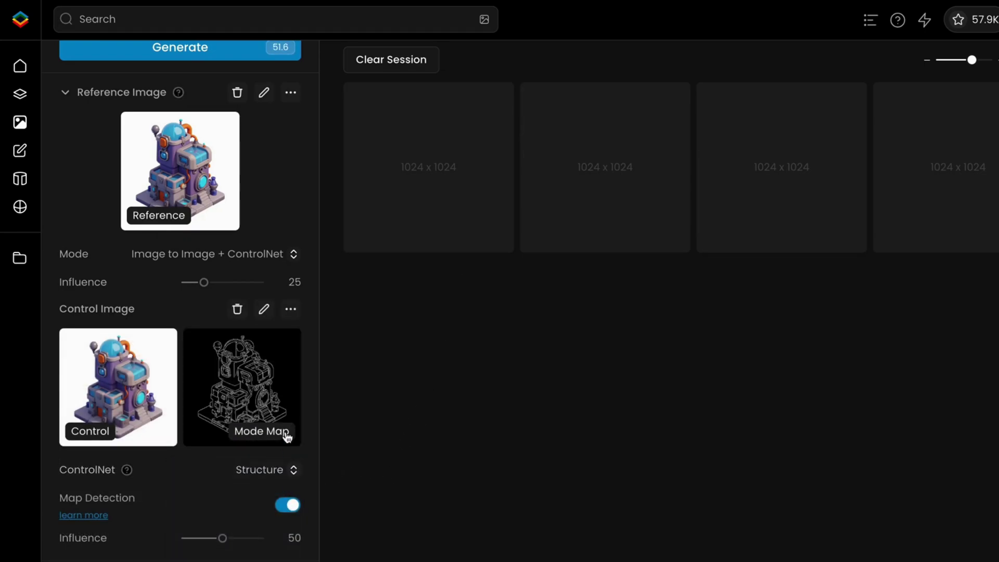
{"action": "left_click", "coordinate": [286, 409]}
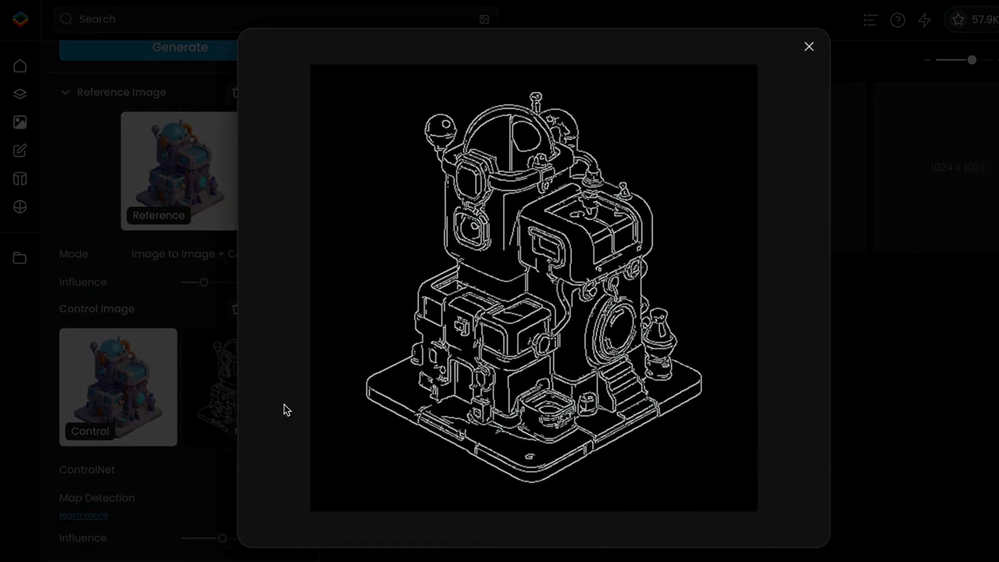
Start painting over the reference image and fill the round porthole red
{"action": "left_click", "coordinate": [227, 410]}
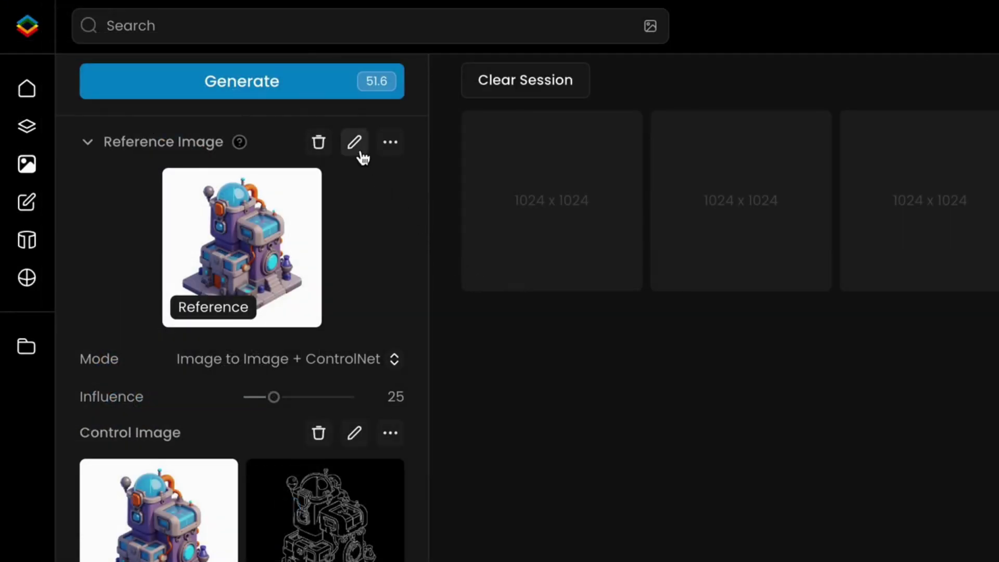
{"action": "left_click", "coordinate": [354, 143]}
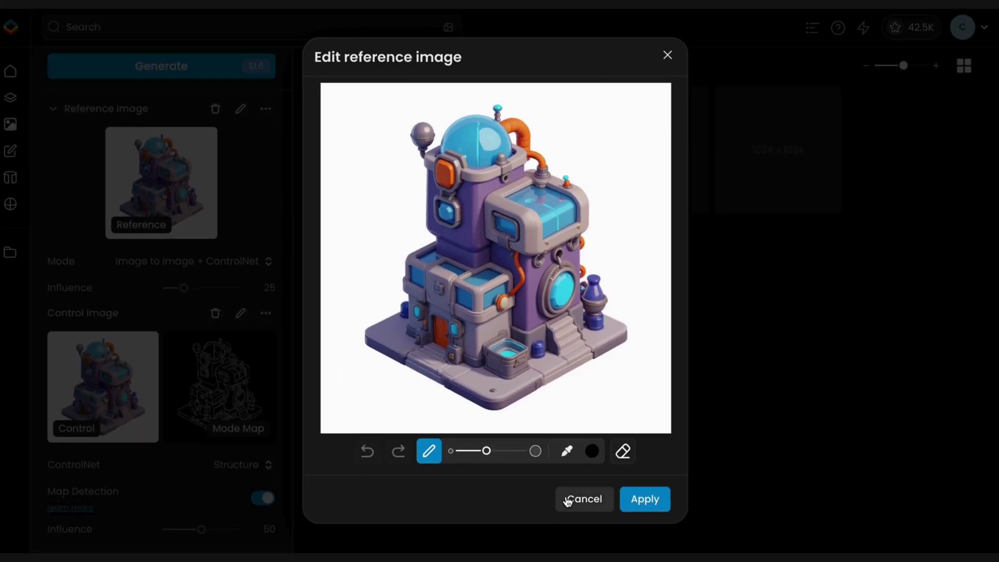
{"action": "left_click", "coordinate": [592, 451]}
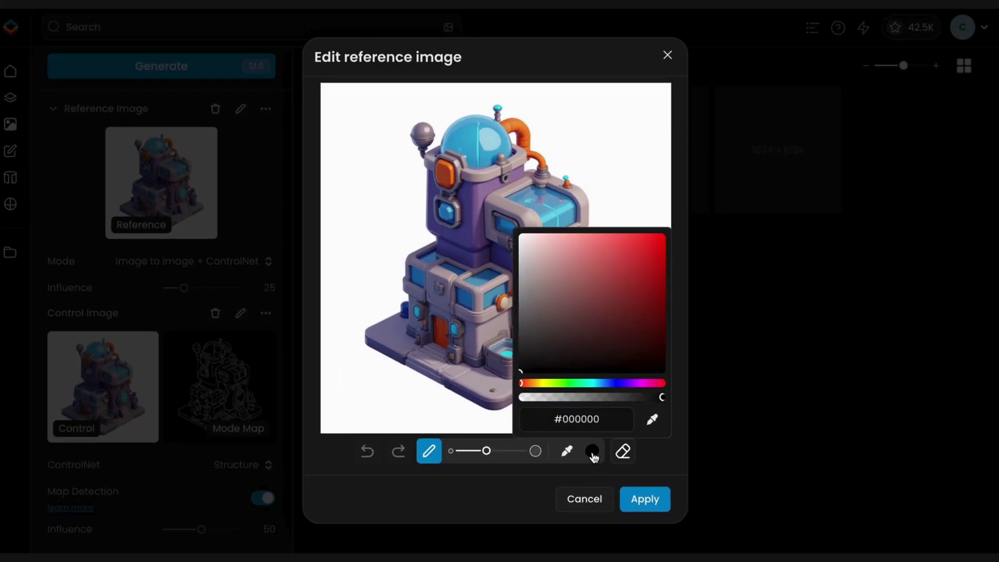
{"action": "left_click", "coordinate": [593, 274]}
{"action": "left_click", "coordinate": [536, 507]}
{"action": "mouse_move", "coordinate": [563, 280]}
{"action": "left_mouse_down"}
{"action": "mouse_move", "coordinate": [556, 297]}
{"action": "mouse_move", "coordinate": [555, 288]}
{"action": "left_mouse_up"}
Paint the glass dome magenta
{"action": "left_click", "coordinate": [592, 451]}
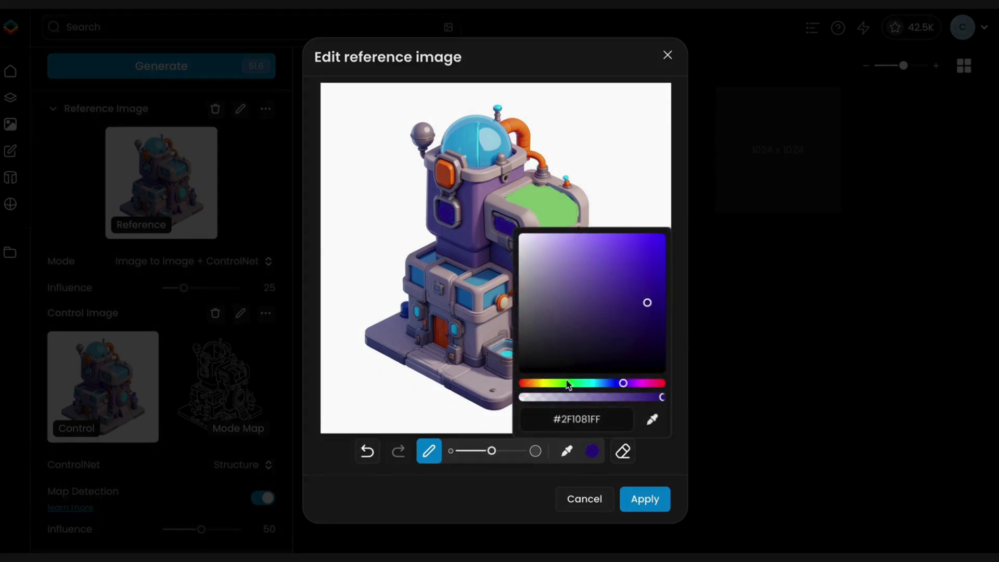
{"action": "left_click", "coordinate": [642, 383]}
{"action": "left_click", "coordinate": [646, 257]}
{"action": "left_click", "coordinate": [488, 160]}
{"action": "mouse_move", "coordinate": [488, 160]}
{"action": "left_mouse_down"}
{"action": "mouse_move", "coordinate": [445, 149]}
{"action": "mouse_move", "coordinate": [456, 128]}
{"action": "mouse_move", "coordinate": [494, 126]}
{"action": "mouse_move", "coordinate": [509, 152]}
{"action": "mouse_move", "coordinate": [487, 155]}
{"action": "mouse_move", "coordinate": [481, 133]}
{"action": "left_mouse_up"}
Paint the windows bright green with a smaller brush and apply the painted edits
{"action": "left_click", "coordinate": [592, 451]}
{"action": "left_click", "coordinate": [566, 383]}
{"action": "left_click", "coordinate": [662, 235]}
{"action": "left_click_drag", "start_coordinate": [491, 450], "coordinate": [479, 451]}
{"action": "mouse_move", "coordinate": [458, 293]}
{"action": "left_mouse_down"}
{"action": "mouse_move", "coordinate": [465, 304]}
{"action": "mouse_move", "coordinate": [495, 276]}
{"action": "left_mouse_up"}
{"action": "left_click_drag", "start_coordinate": [443, 267], "coordinate": [459, 272]}
{"action": "mouse_move", "coordinate": [423, 258]}
{"action": "left_mouse_down"}
{"action": "mouse_move", "coordinate": [431, 253]}
{"action": "mouse_move", "coordinate": [417, 284]}
{"action": "mouse_move", "coordinate": [416, 272]}
{"action": "left_mouse_up"}
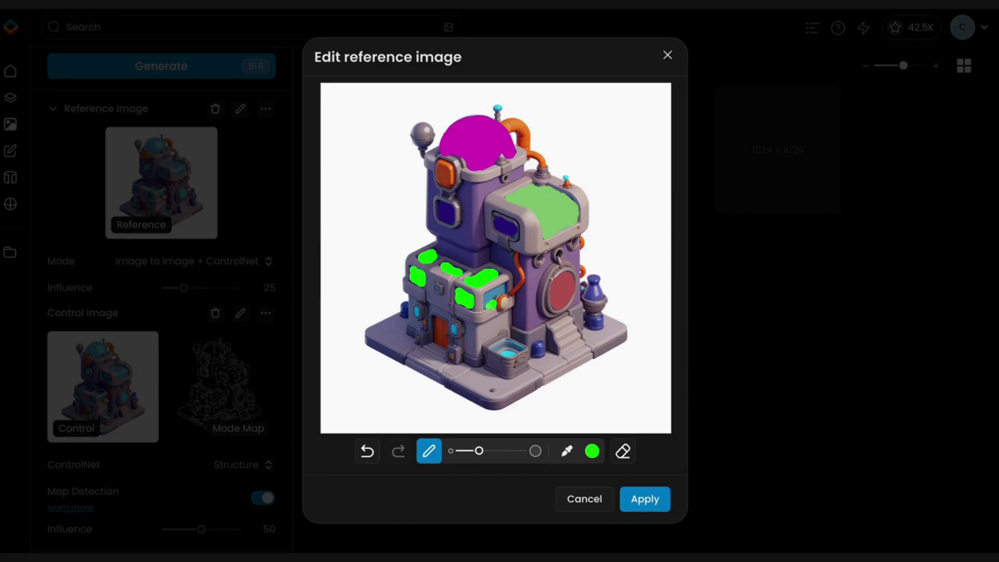
{"action": "left_click_drag", "start_coordinate": [486, 306], "coordinate": [503, 287]}
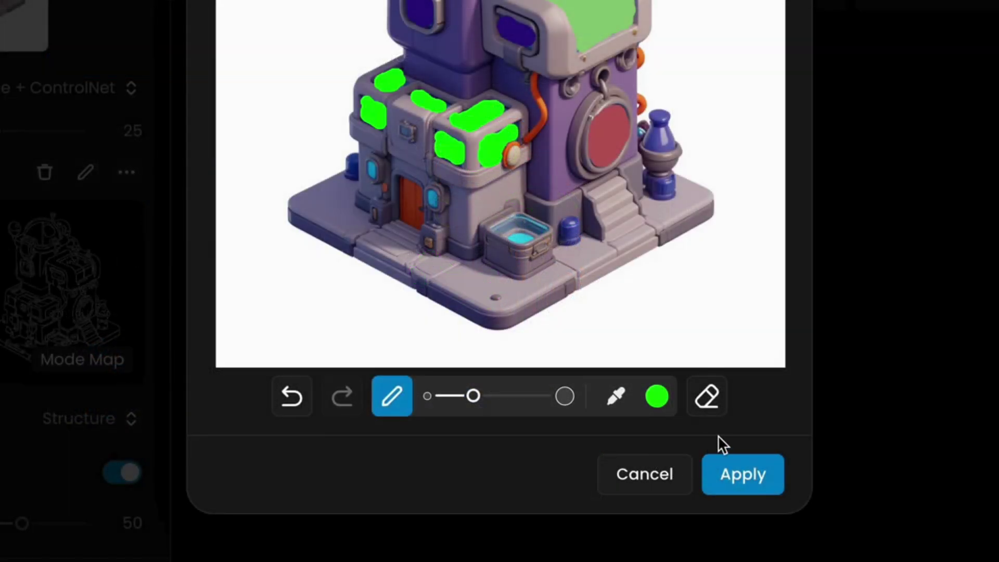
{"action": "left_click", "coordinate": [717, 490]}
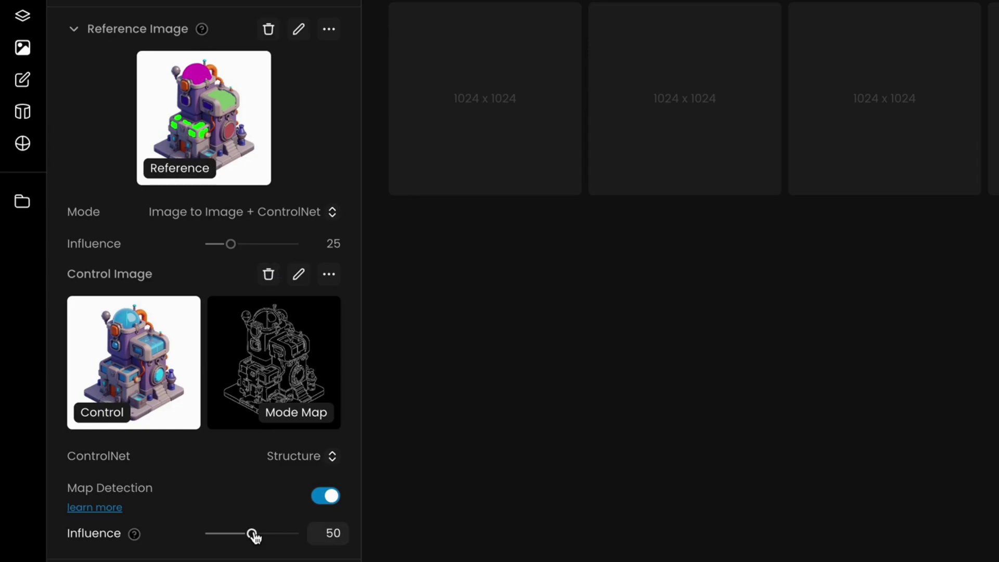
Raise the Structure influence from 50 to 53 and generate images from the painted reference
{"action": "left_click_drag", "start_coordinate": [252, 534], "coordinate": [292, 541]}
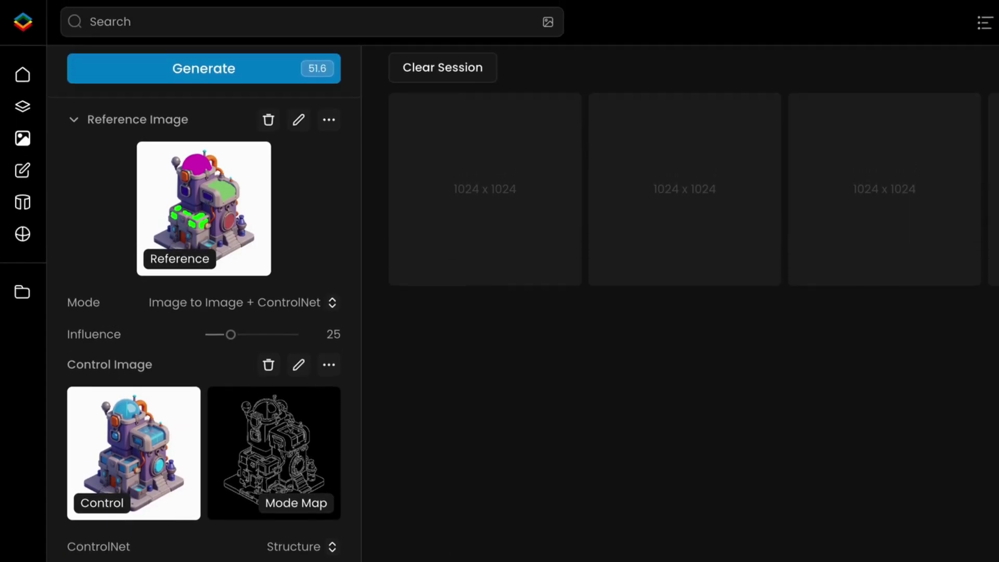
{"action": "left_click", "coordinate": [287, 83]}
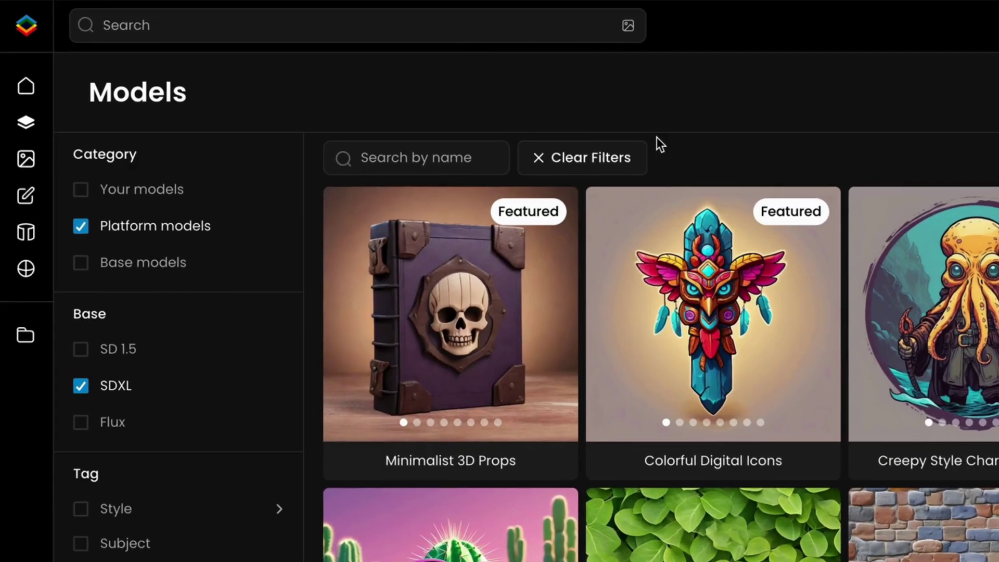
Search 'isometric', open Isometric Sci-Fi Buildings, and use its red dome image as reference
{"action": "left_click", "coordinate": [347, 125]}
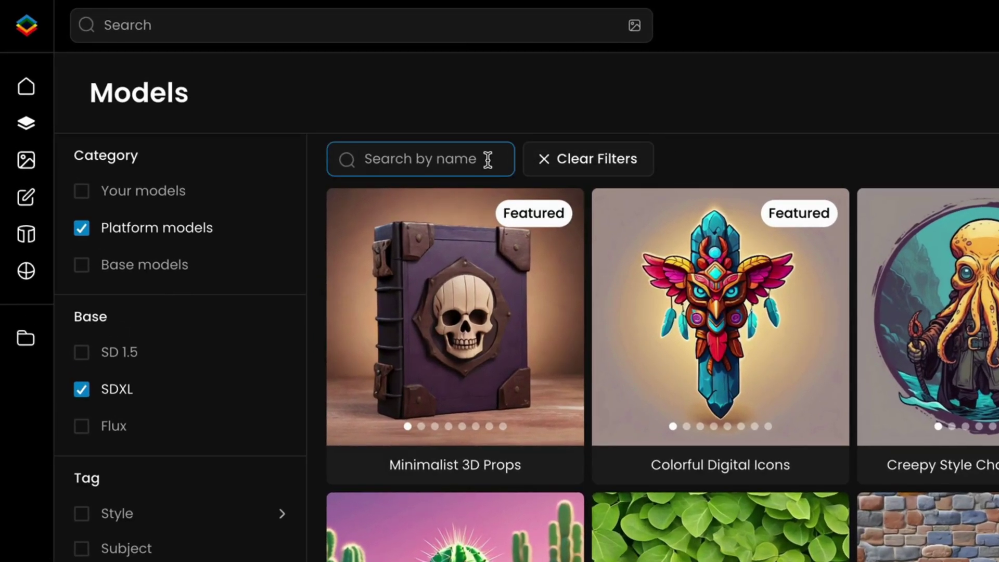
{"action": "type", "text": "isome"}
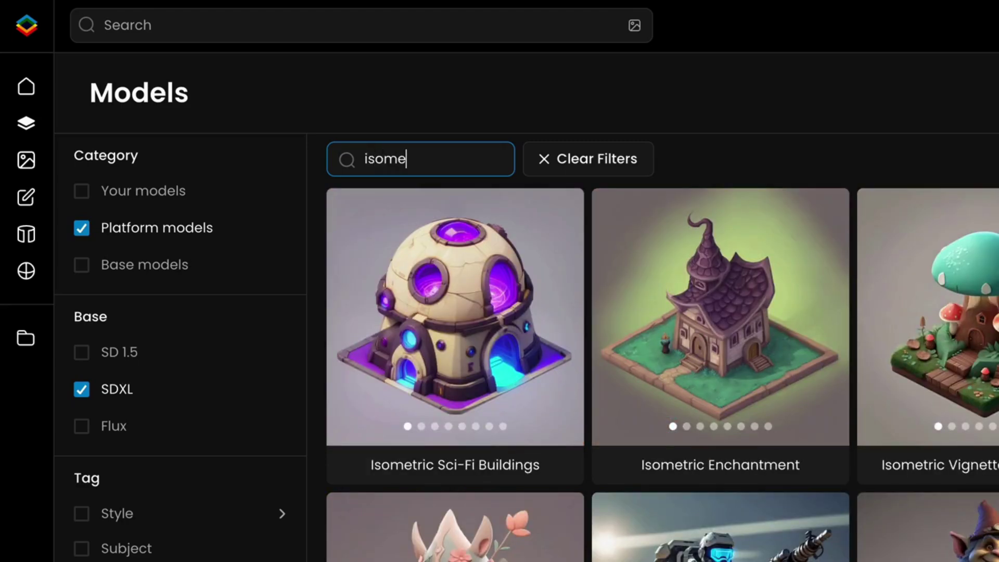
{"action": "type", "text": "tric"}
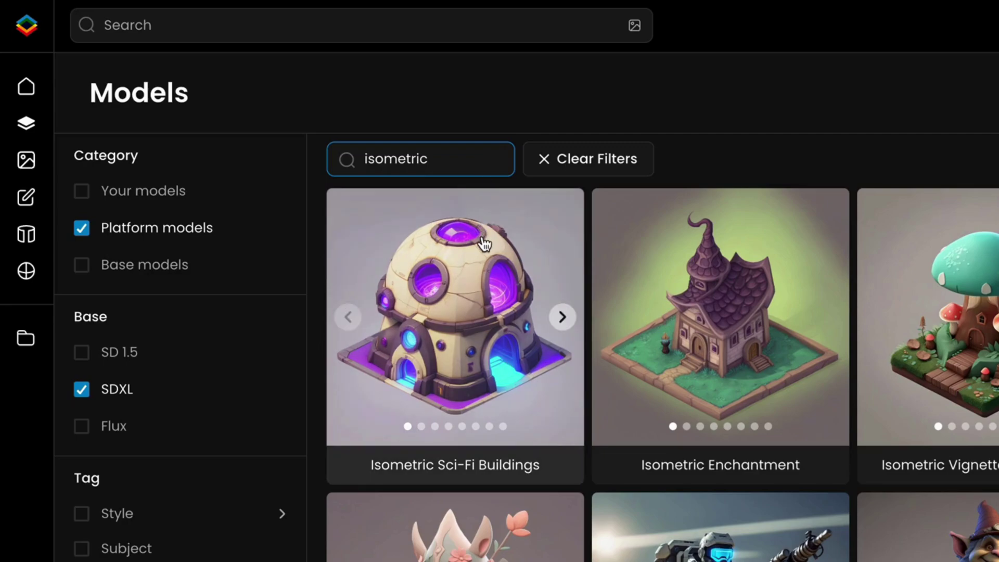
{"action": "left_click", "coordinate": [484, 242]}
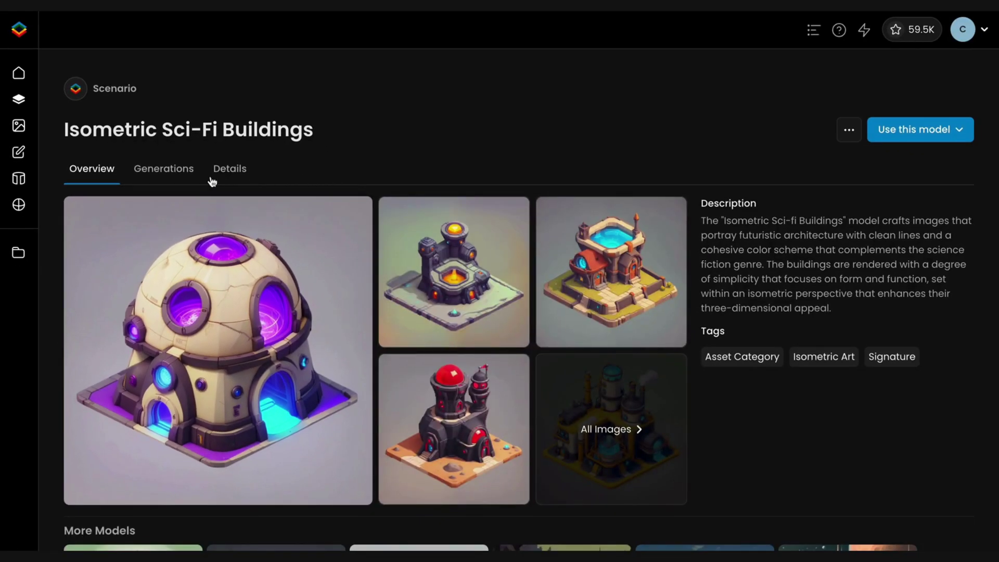
{"action": "left_click", "coordinate": [194, 178]}
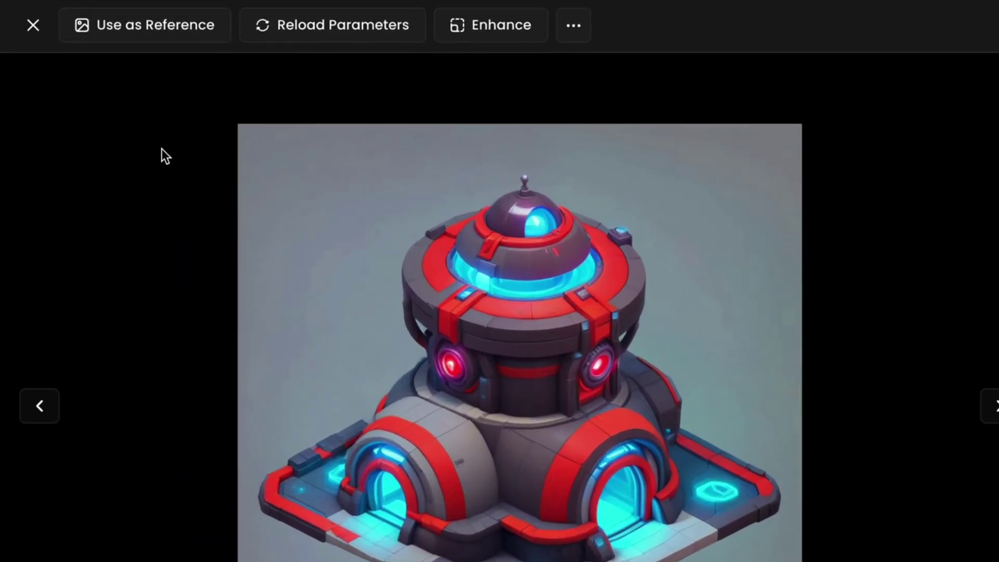
{"action": "left_click", "coordinate": [165, 41]}
{"action": "scroll", "coordinate": [415, 213], "scroll_direction": "down", "scroll_amount": 10}
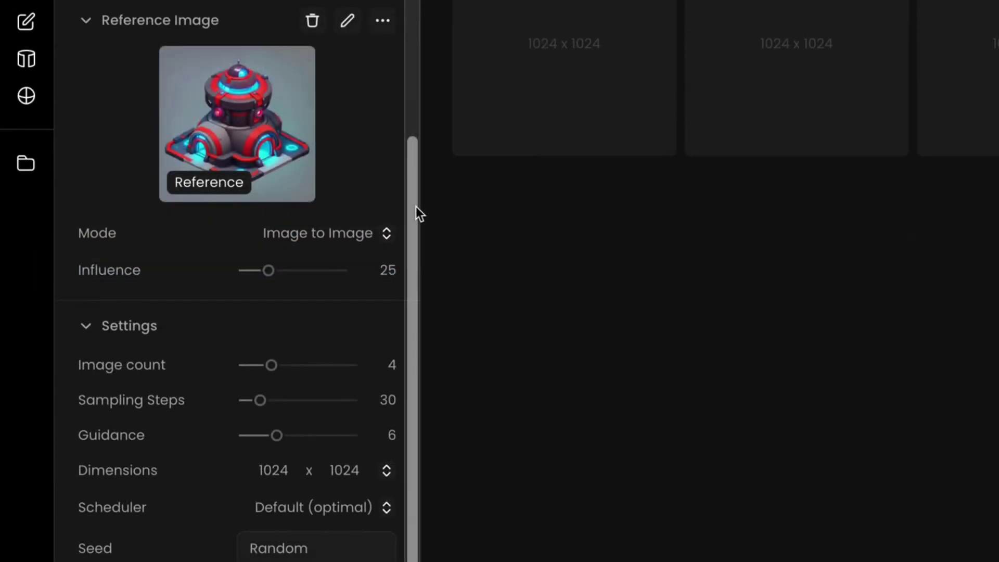
Set the reference mode to ControlNet + Style with Structure guidance
{"action": "left_click", "coordinate": [375, 234]}
{"action": "left_click", "coordinate": [375, 437]}
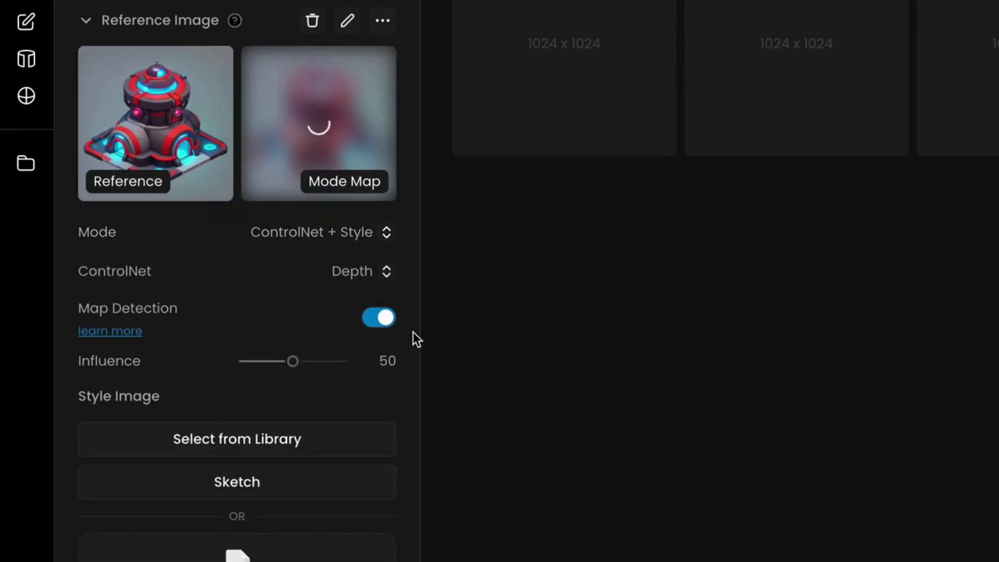
{"action": "left_click", "coordinate": [386, 275]}
{"action": "left_click", "coordinate": [387, 295]}
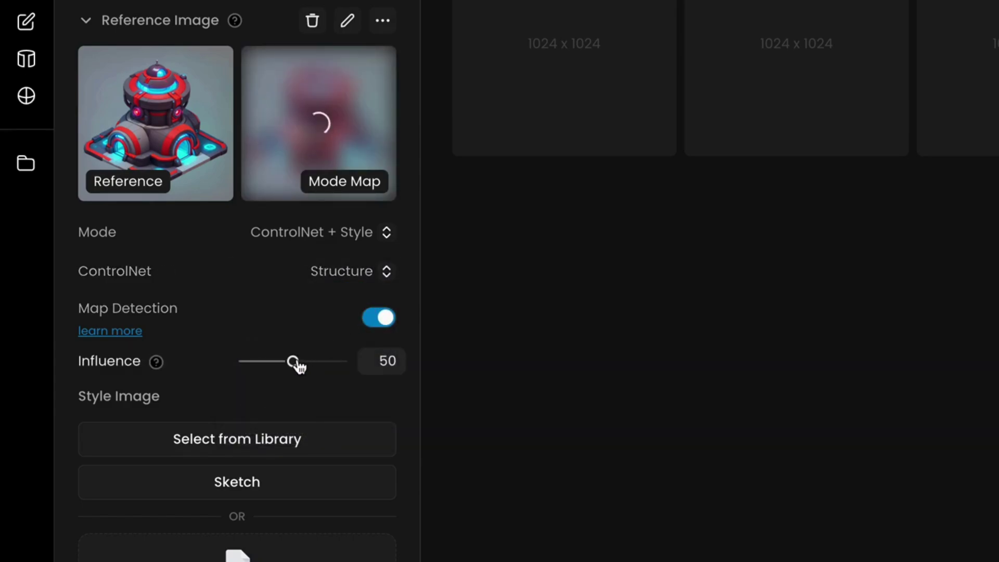
Raise the reference influence to 75 and preview the orange style image
{"action": "left_click_drag", "start_coordinate": [294, 361], "coordinate": [319, 363]}
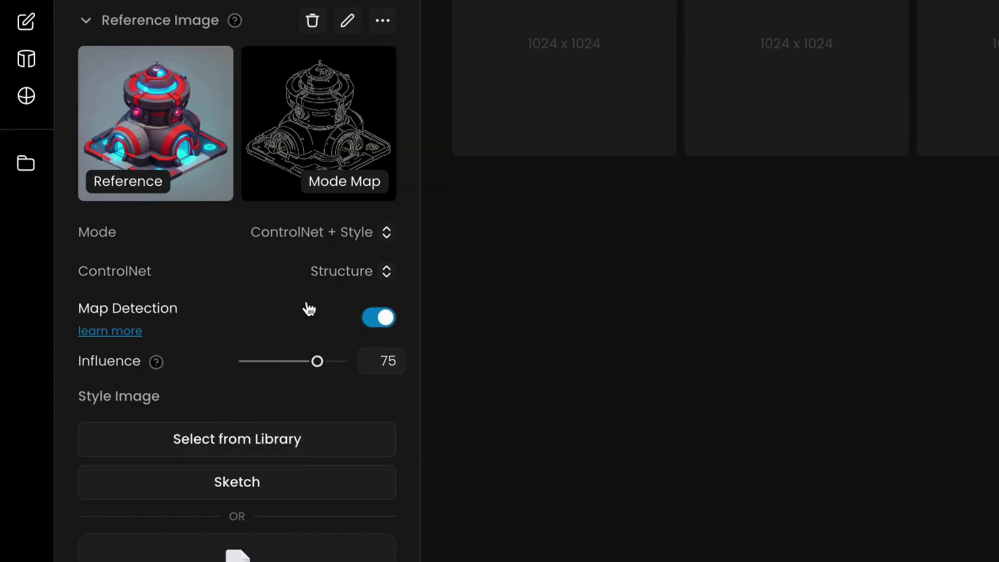
{"action": "left_click", "coordinate": [293, 190]}
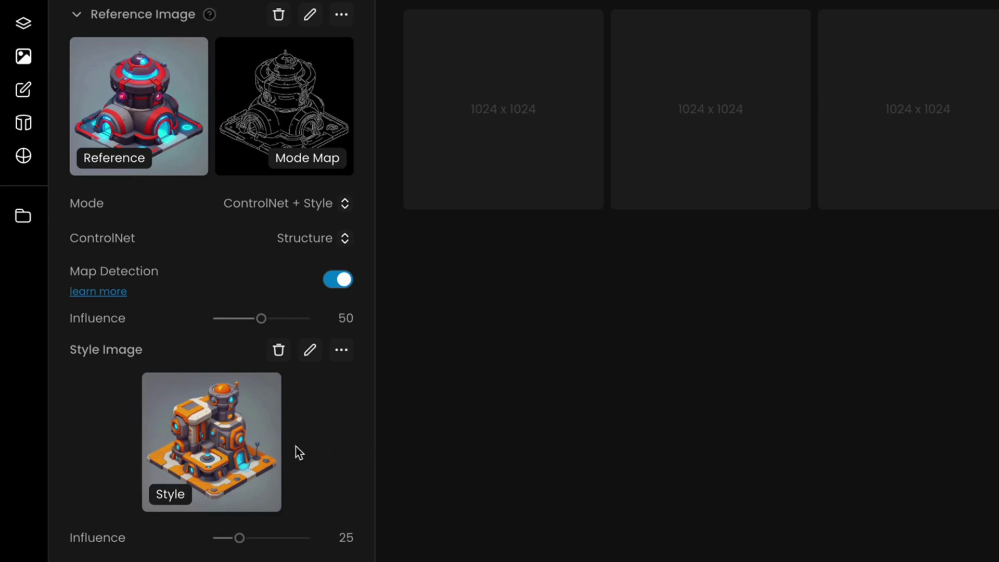
{"action": "left_click", "coordinate": [262, 450]}
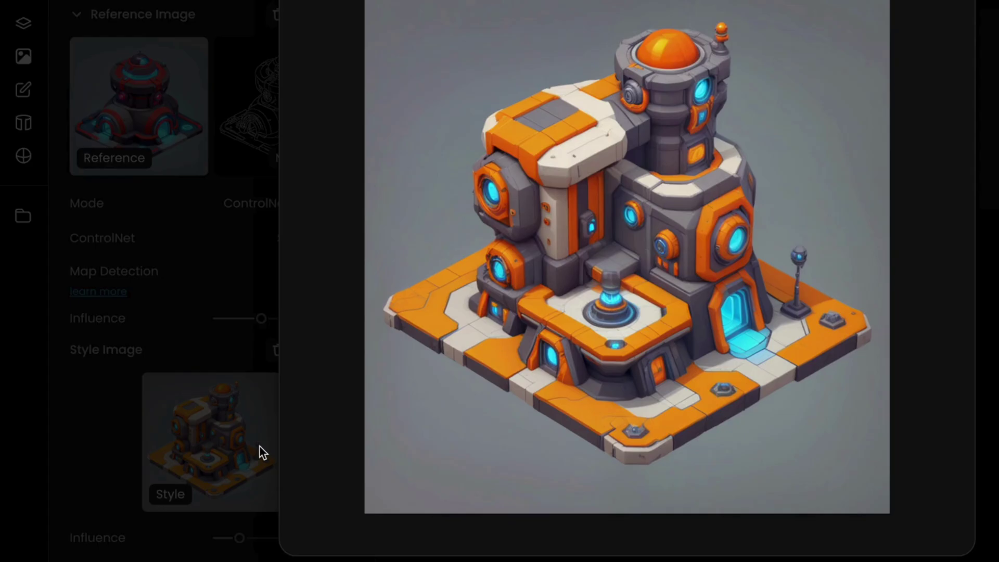
{"action": "left_click", "coordinate": [260, 447]}
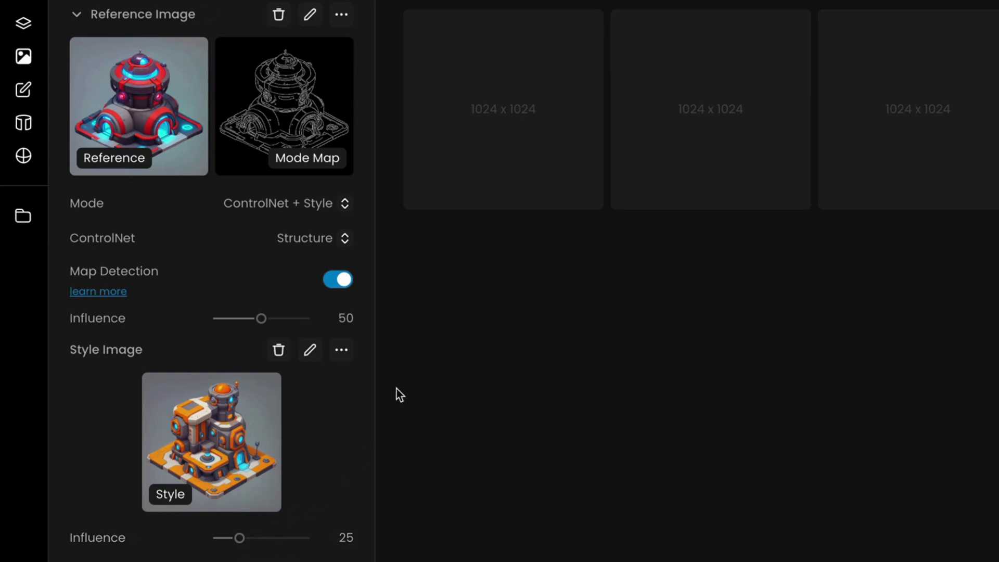
Generate the orange-styled domes and compare the fourth result against the red original
{"action": "scroll", "coordinate": [370, 330], "scroll_direction": "up", "scroll_amount": 5}
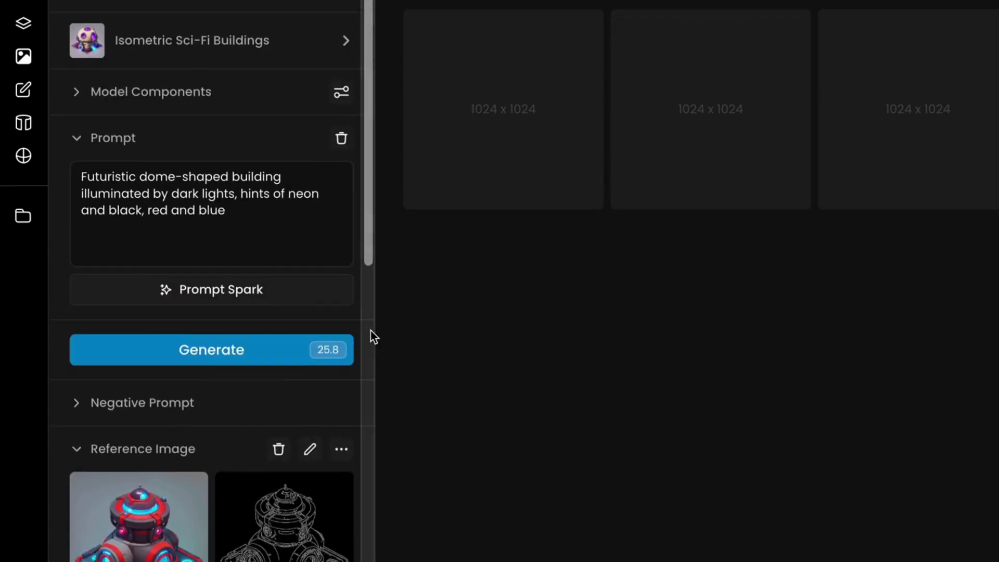
{"action": "left_click", "coordinate": [276, 366]}
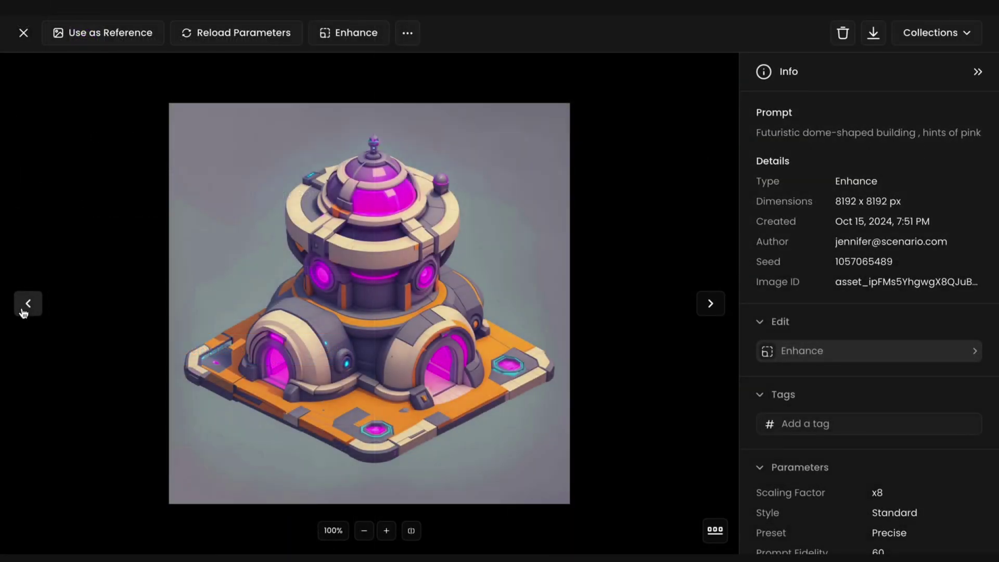
{"action": "left_click", "coordinate": [24, 311]}
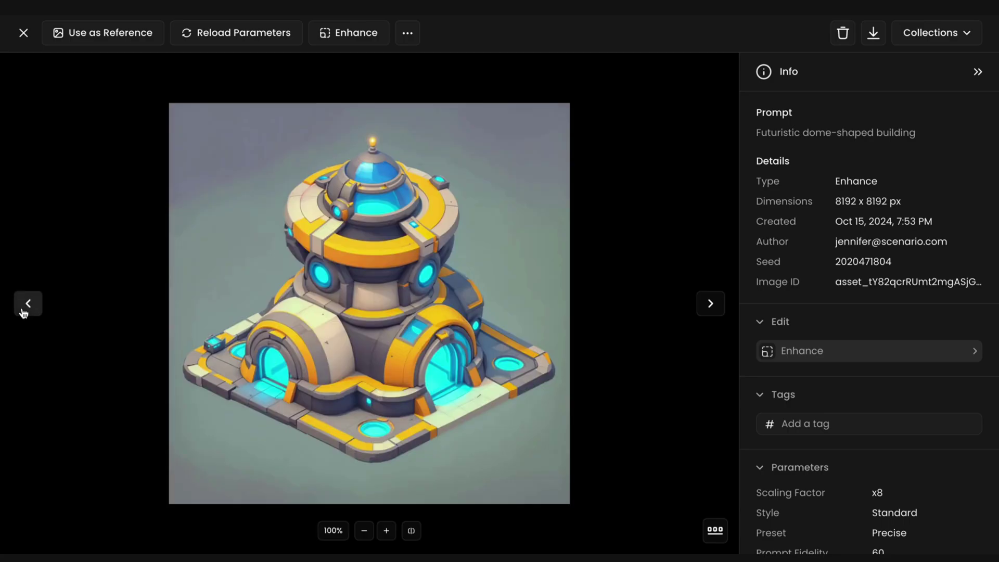
{"action": "left_click", "coordinate": [25, 311]}
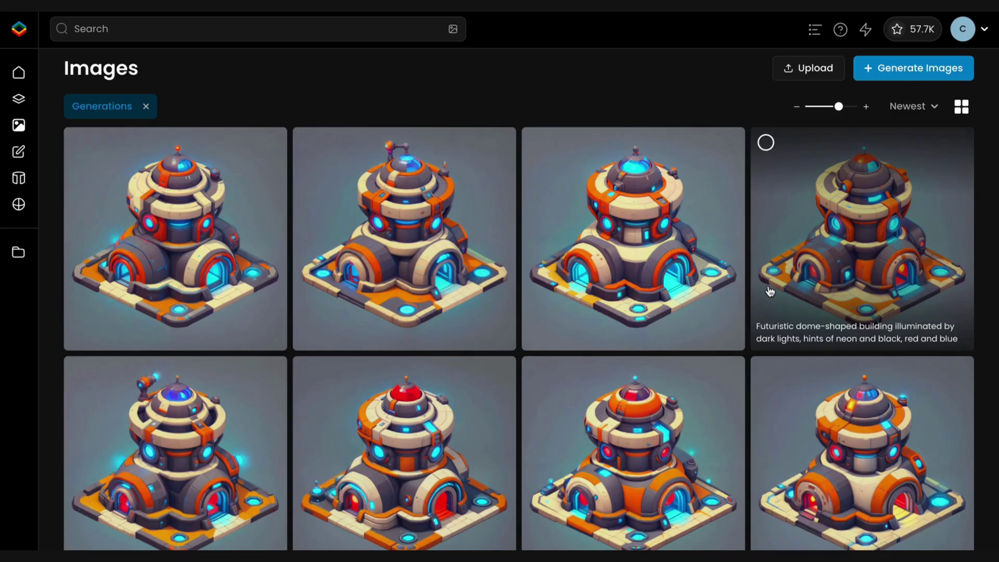
{"action": "left_click", "coordinate": [776, 296]}
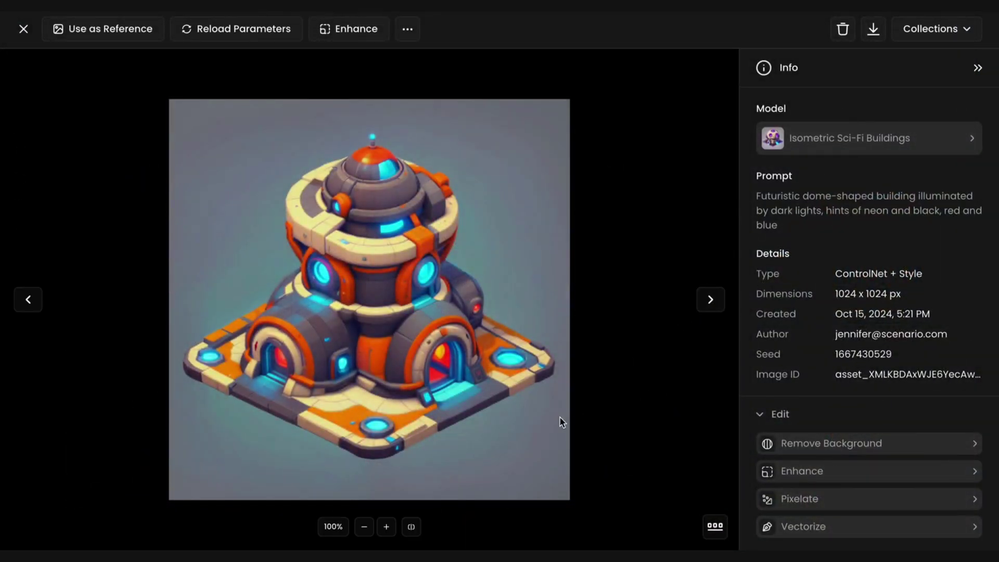
{"action": "left_click", "coordinate": [411, 527]}
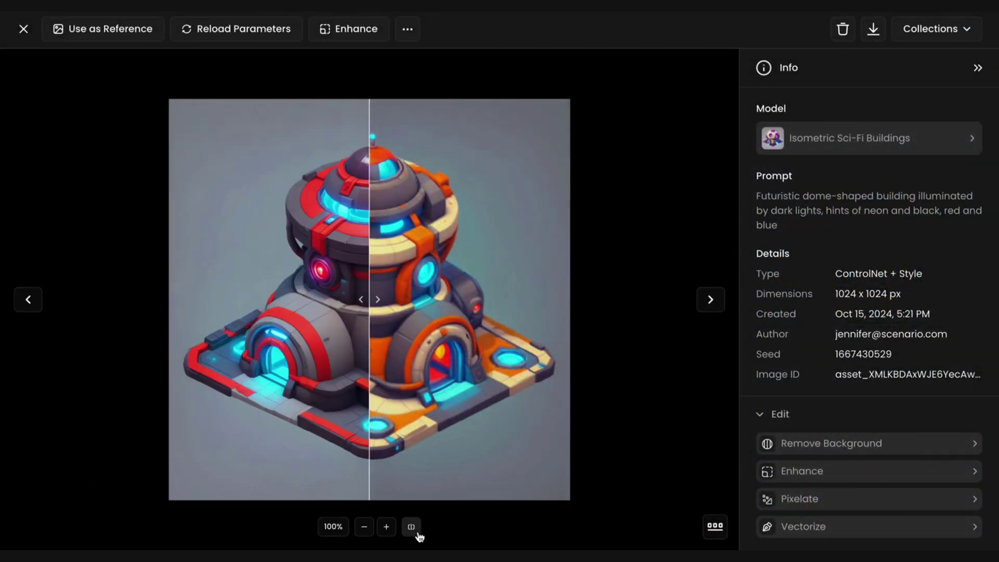
{"action": "left_click_drag", "start_coordinate": [370, 464], "coordinate": [154, 485]}
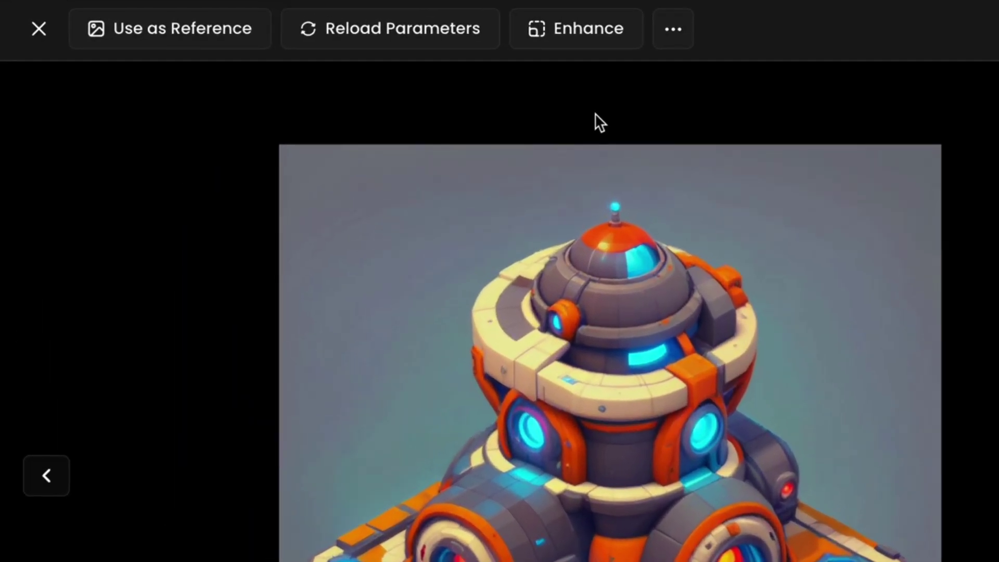
Enhance the orange dome at 8x scaling and sweep the before/after slider across it
{"action": "left_click", "coordinate": [595, 51]}
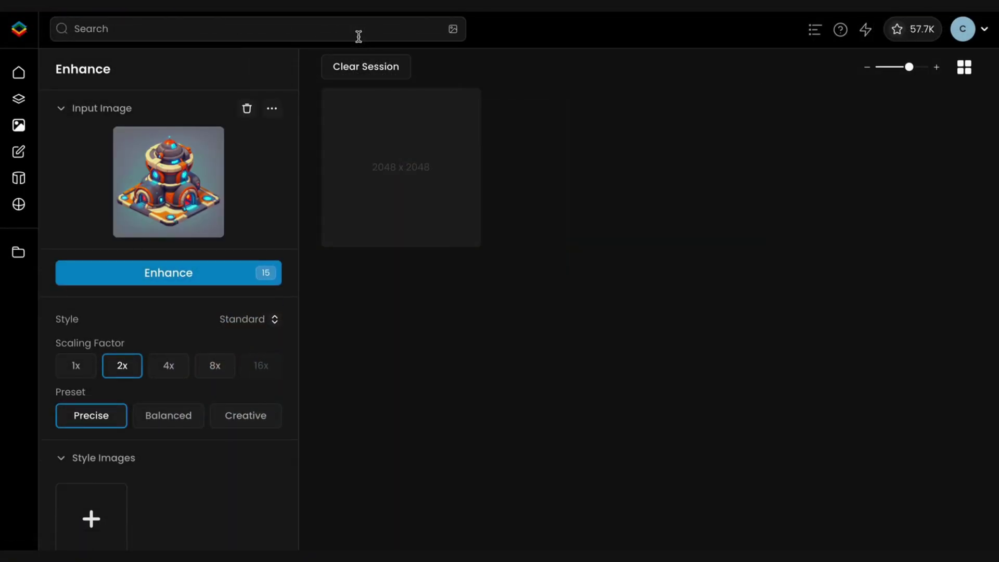
{"action": "left_click", "coordinate": [227, 369]}
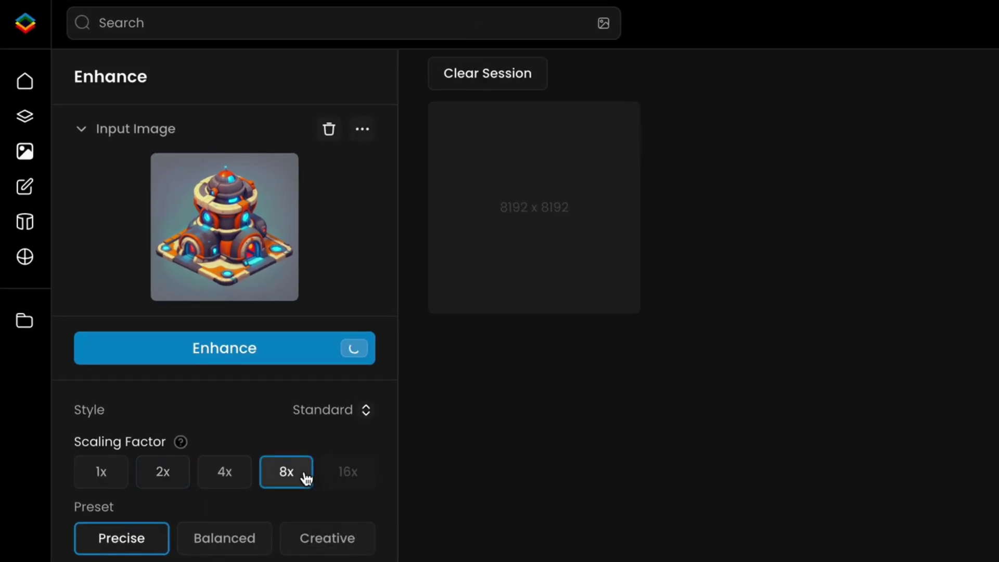
{"action": "left_click", "coordinate": [305, 361]}
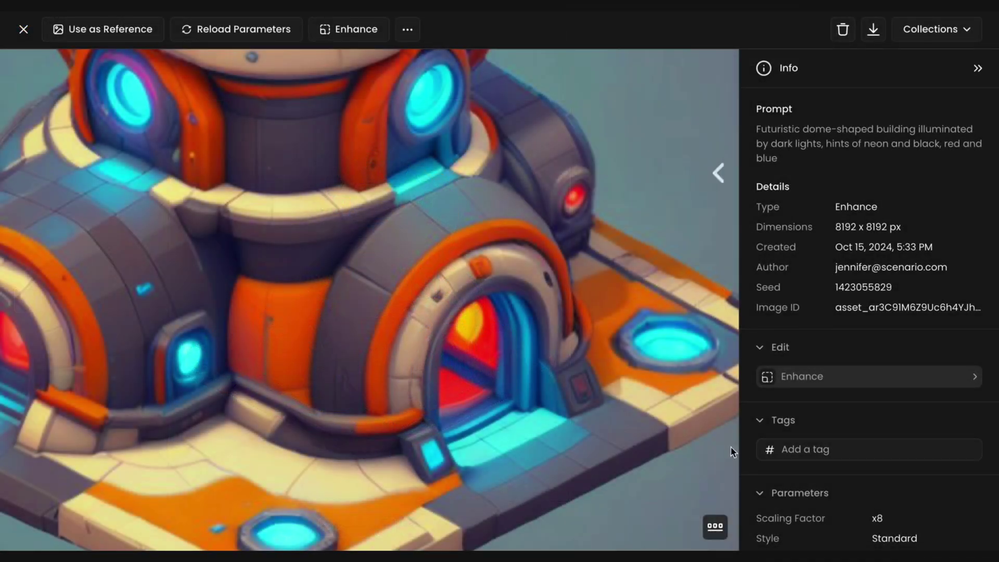
{"action": "left_click_drag", "start_coordinate": [730, 446], "coordinate": [2, 458]}
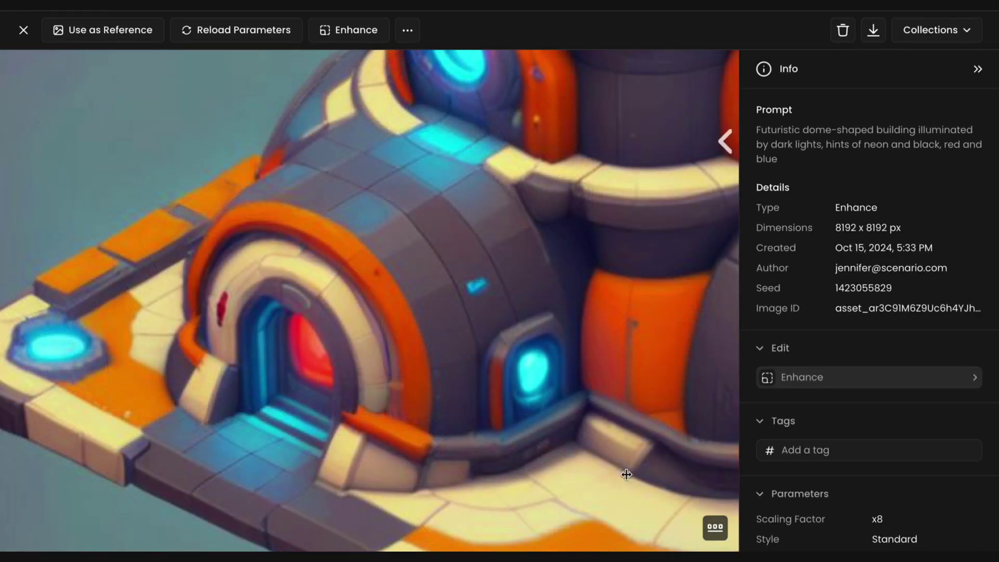
{"action": "left_click_drag", "start_coordinate": [626, 474], "coordinate": [38, 475]}
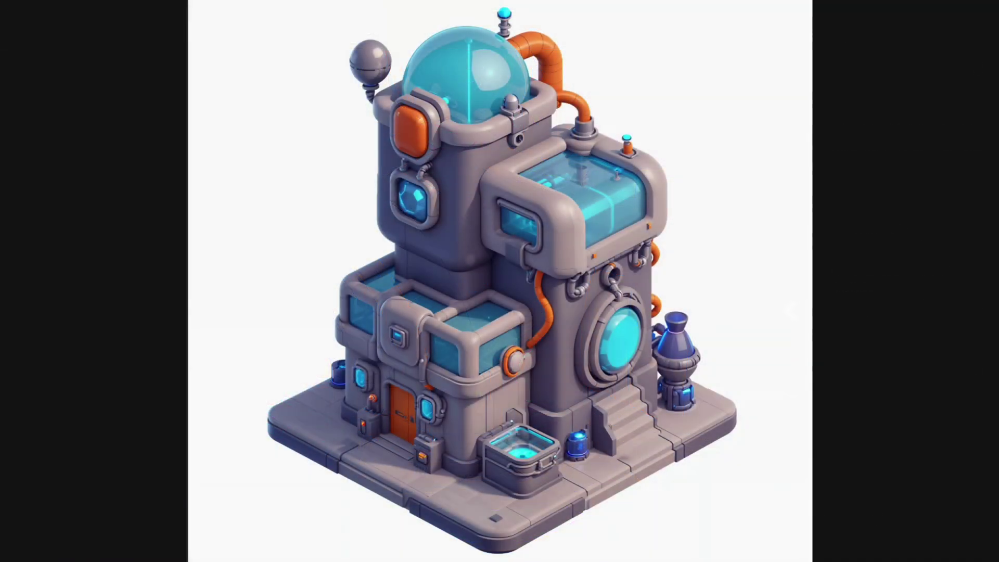